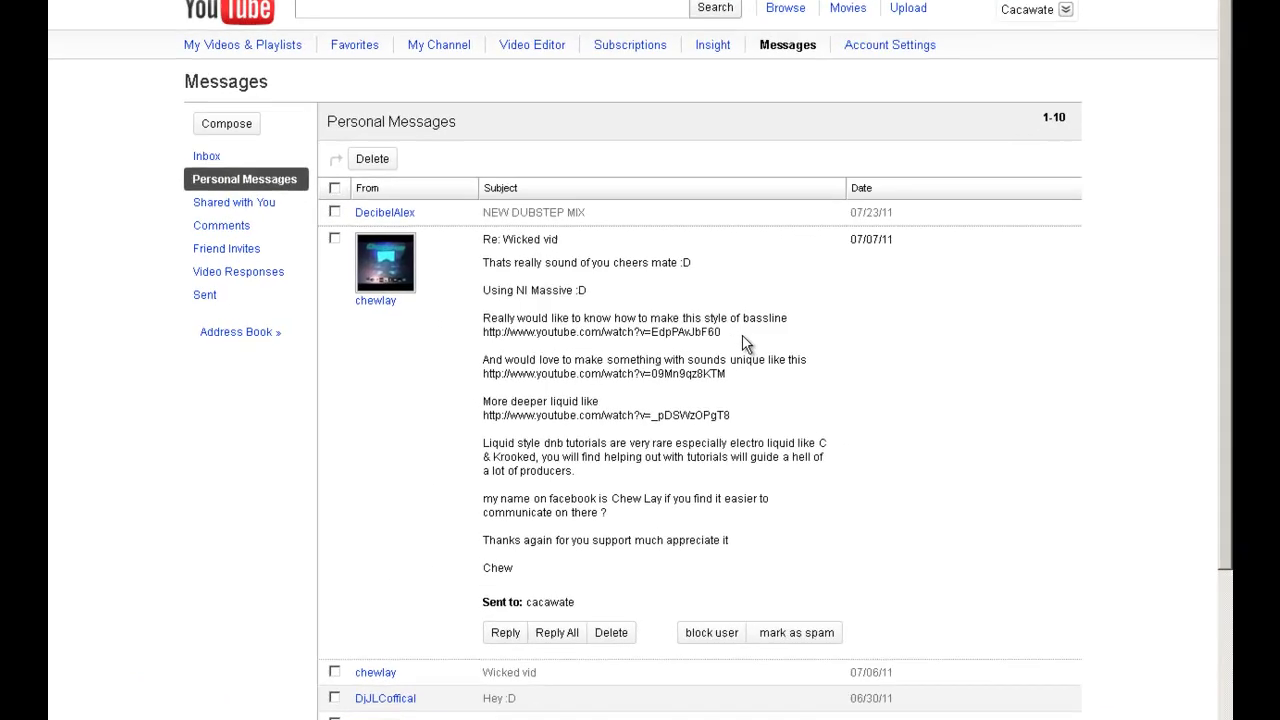
- Open the YouTube link below the bassline question in the message in a new tab
drag(704, 339, 470, 334)
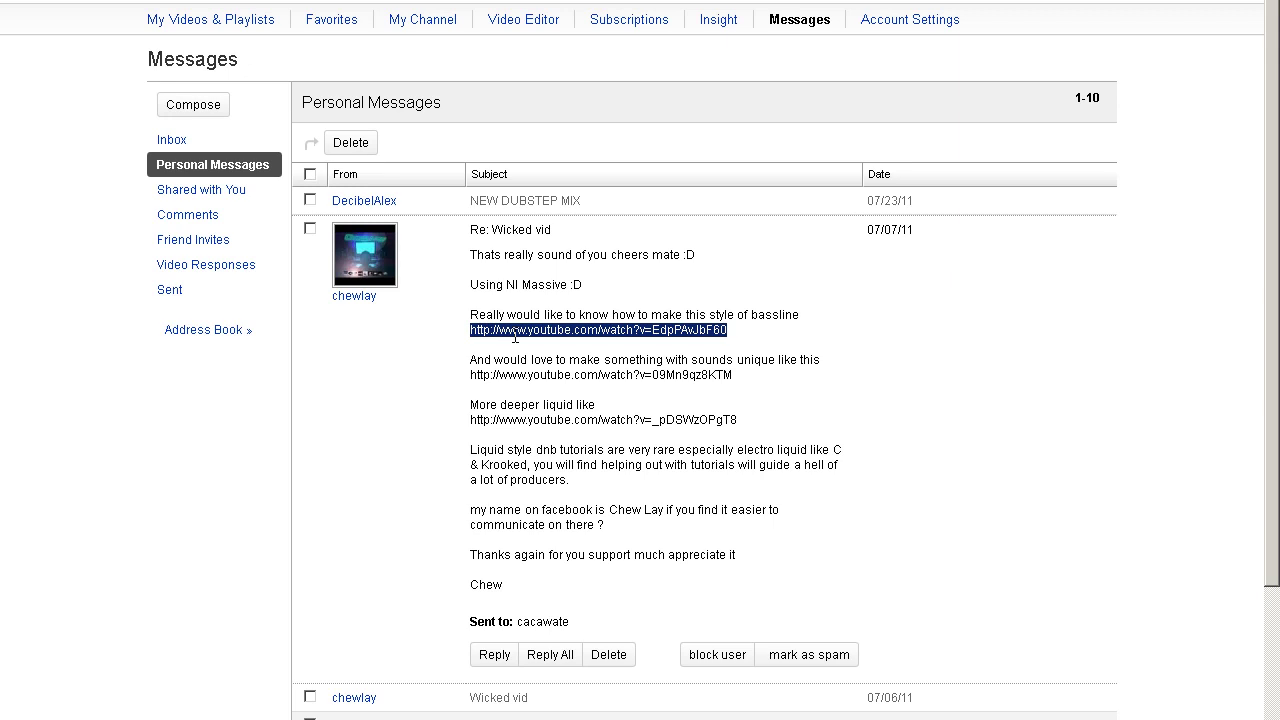
right_click(515, 337)
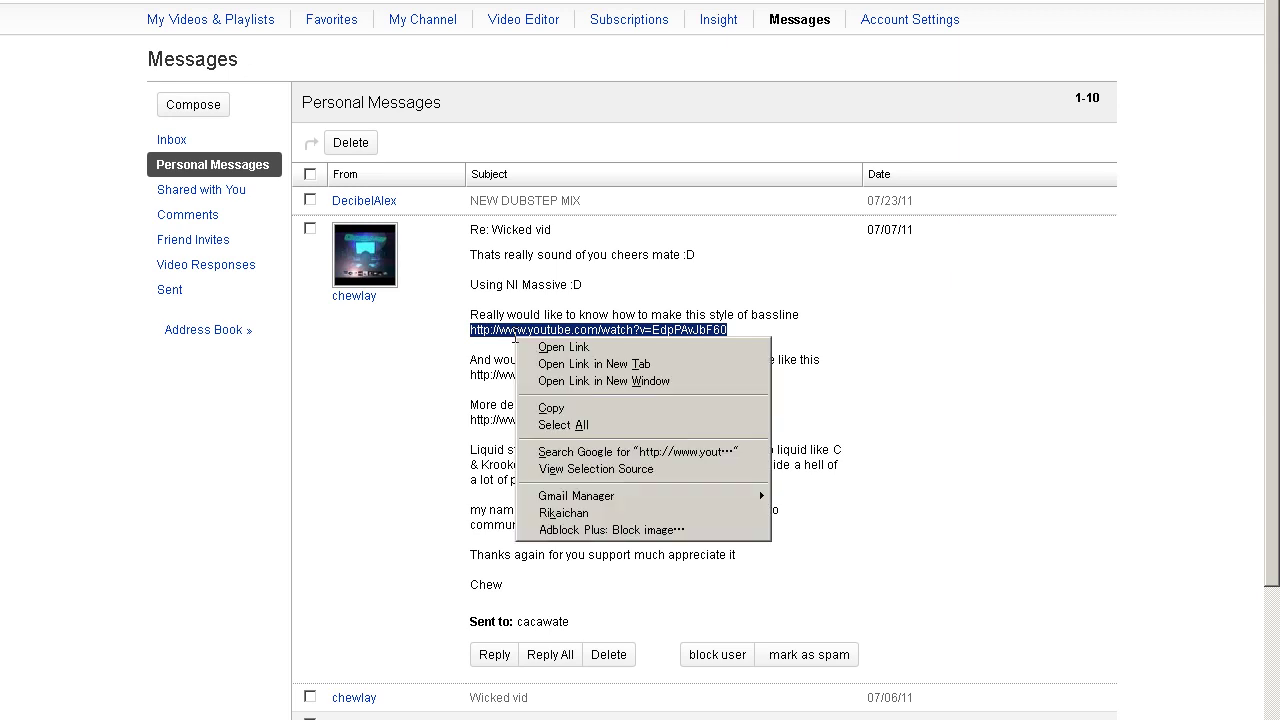
click(637, 369)
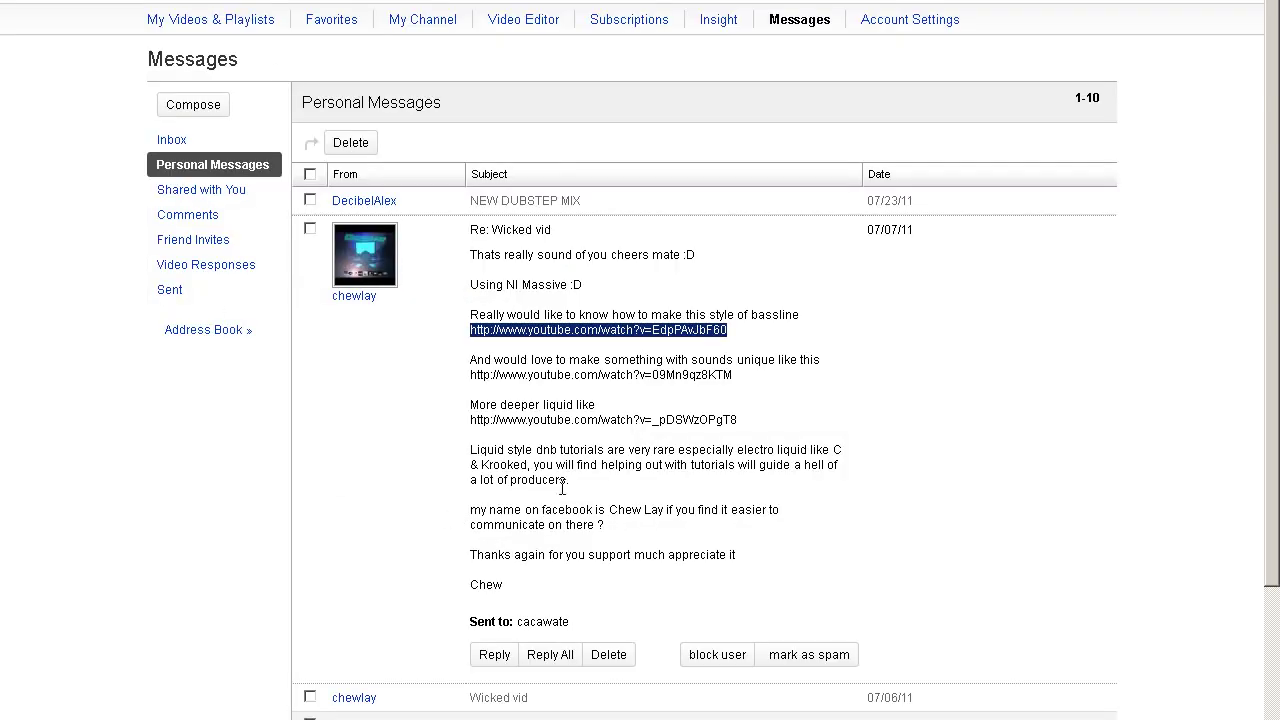
- Open the message's second YouTube link in a new tab, skip ahead in the track and listen to it
drag(734, 375, 469, 376)
right_click(524, 385)
click(620, 407)
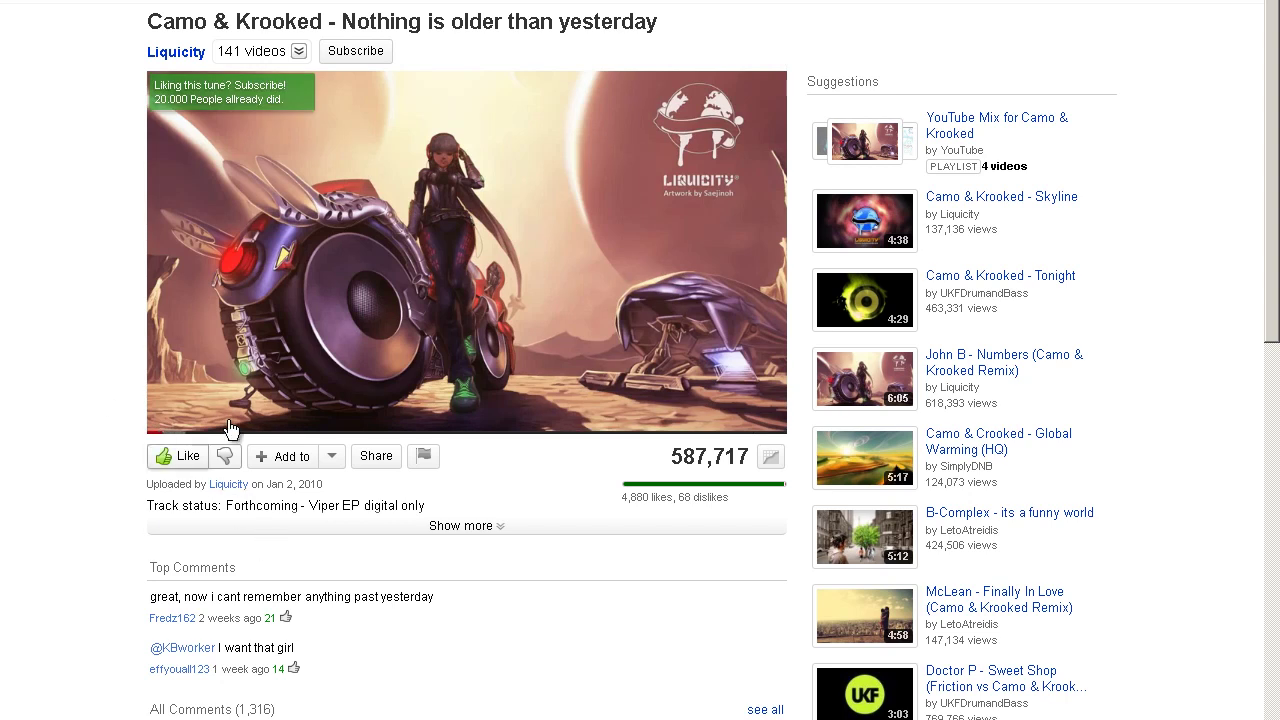
mouse_move(240, 420)
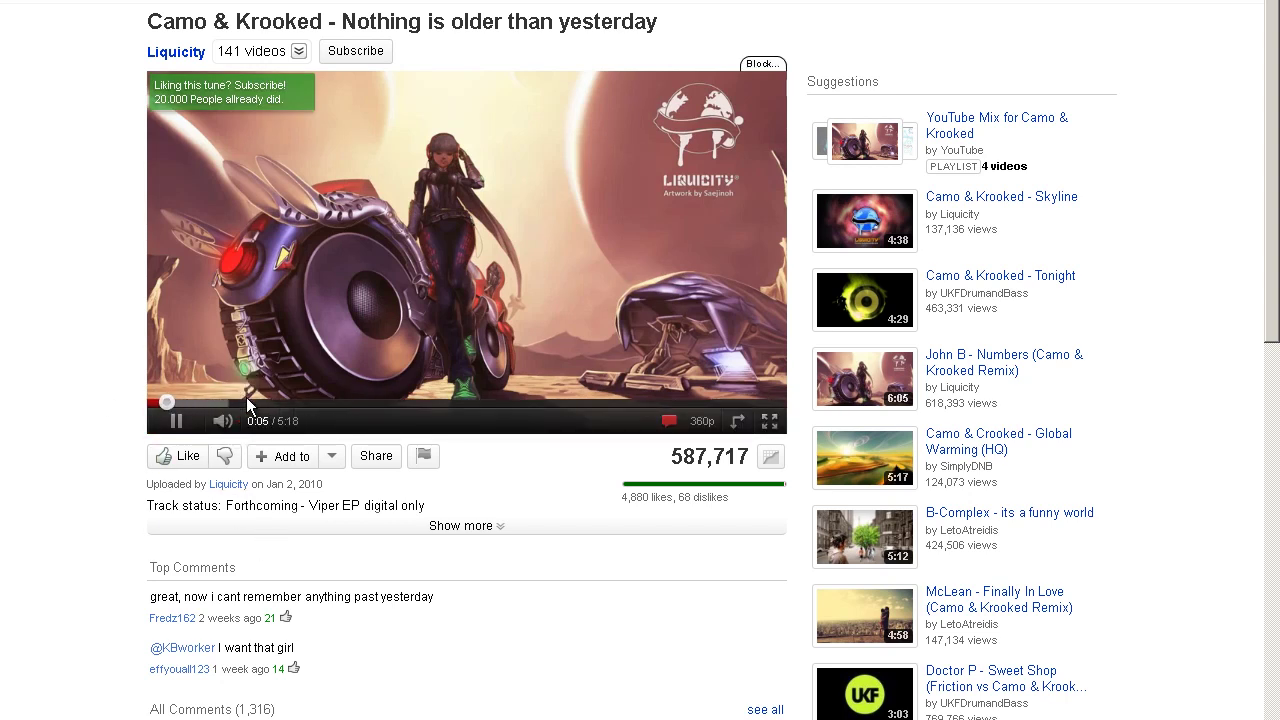
click(252, 405)
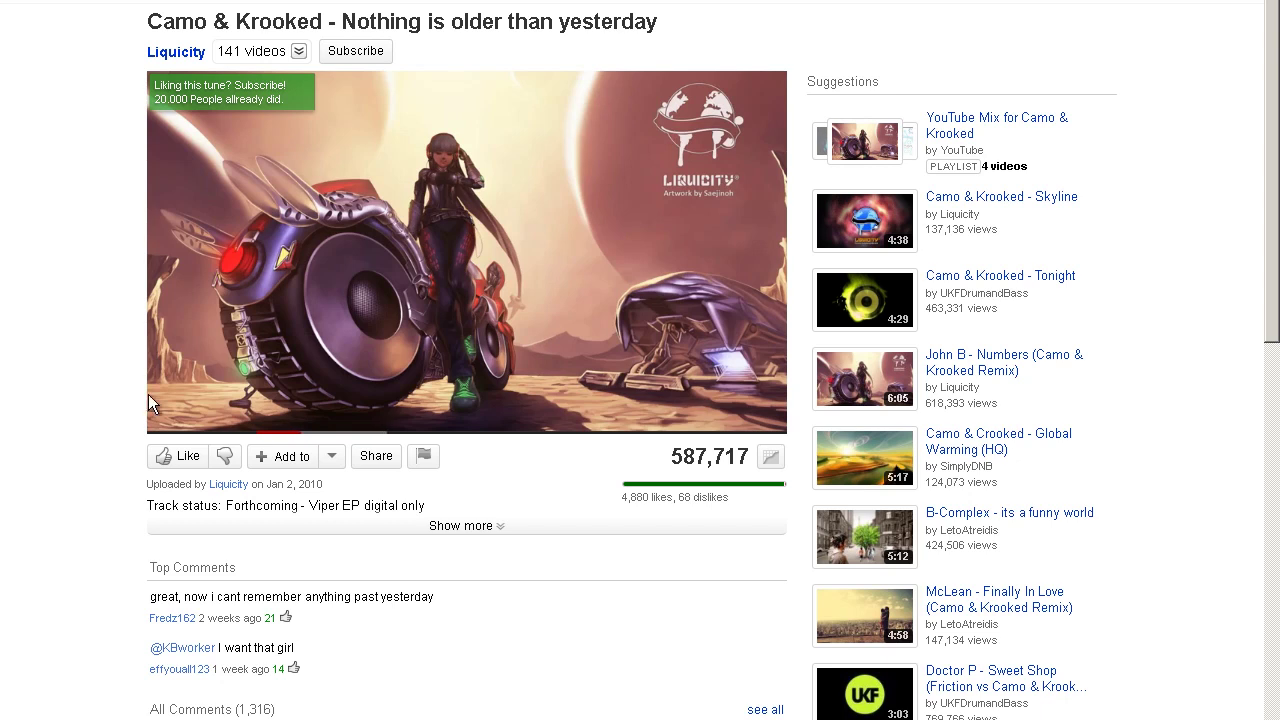
mouse_move(153, 374)
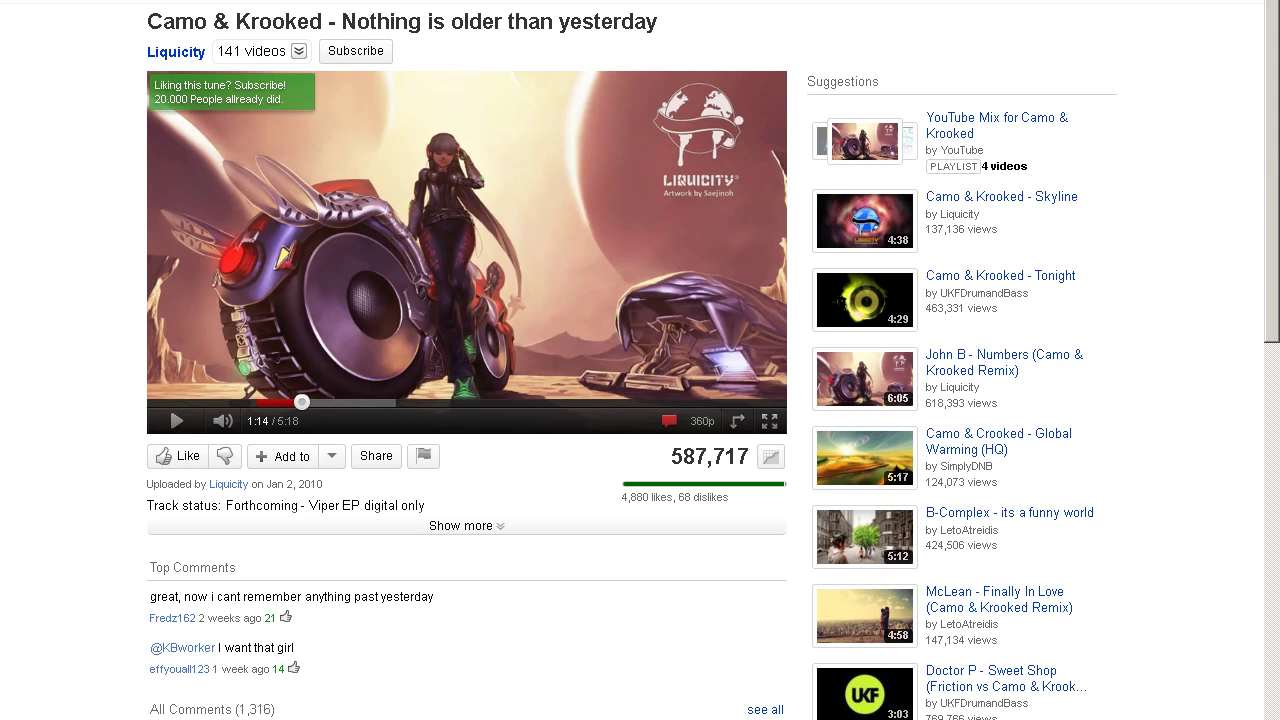
- Return to the personal message and highlight its linked reference tracks
key(ctrl+shift+Tab)
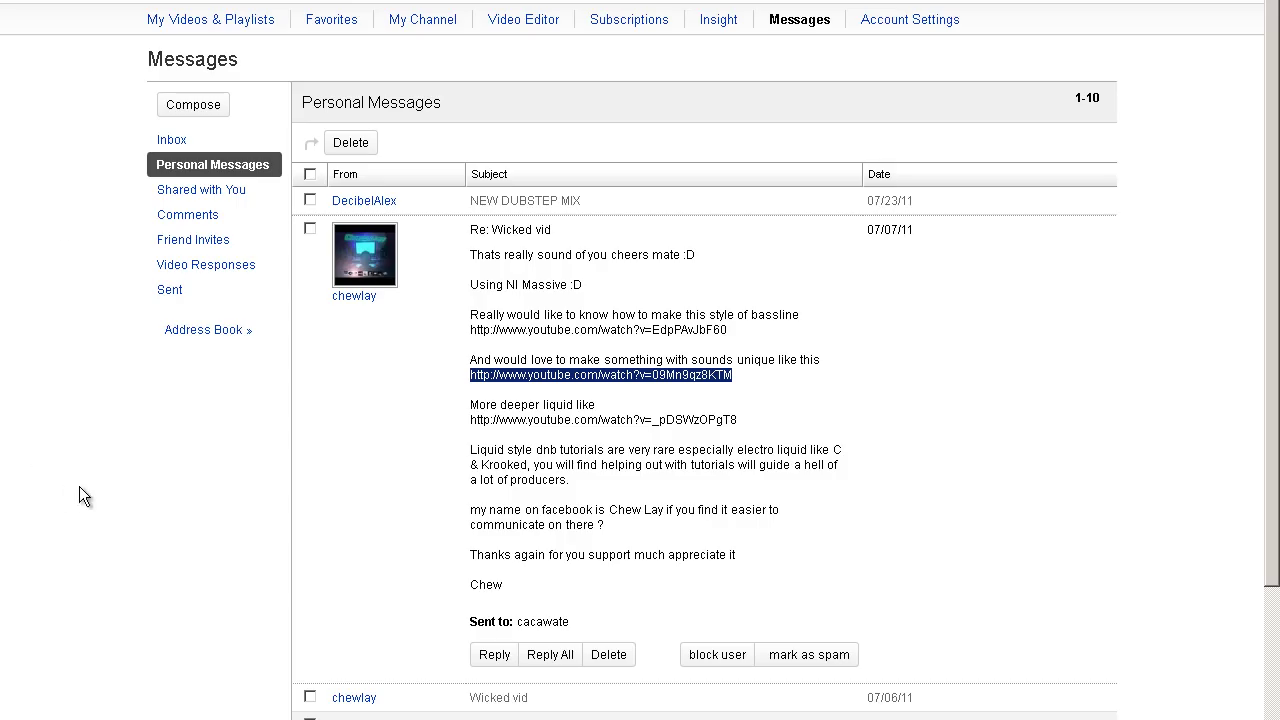
click(743, 376)
drag(743, 375, 478, 375)
click(750, 342)
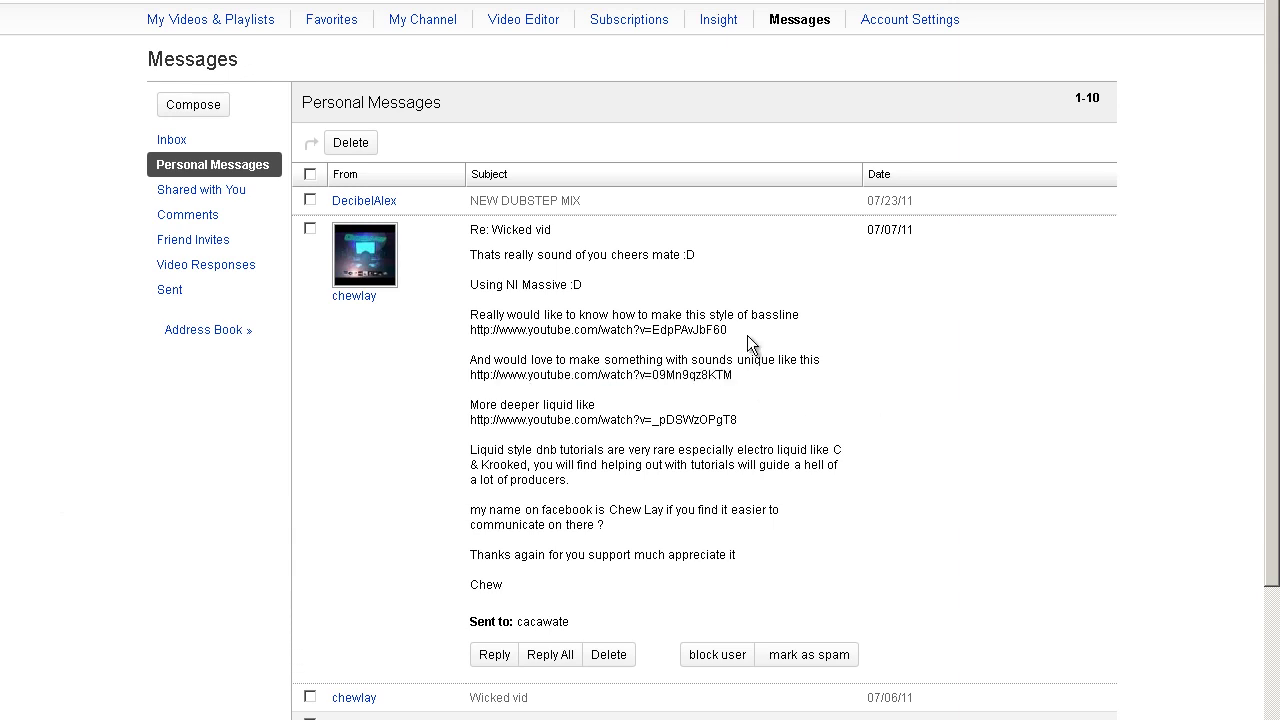
triple_click(472, 338)
click(404, 447)
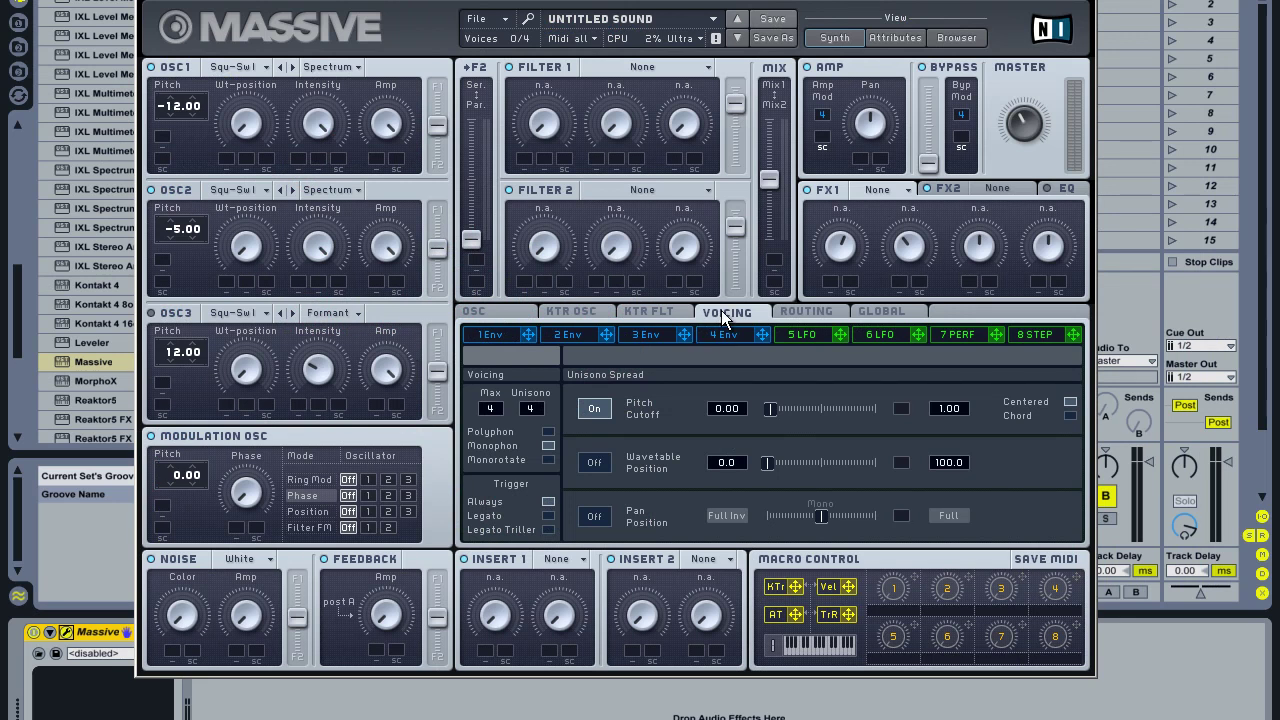
- Initialize the Massive patch from the global settings
click(888, 314)
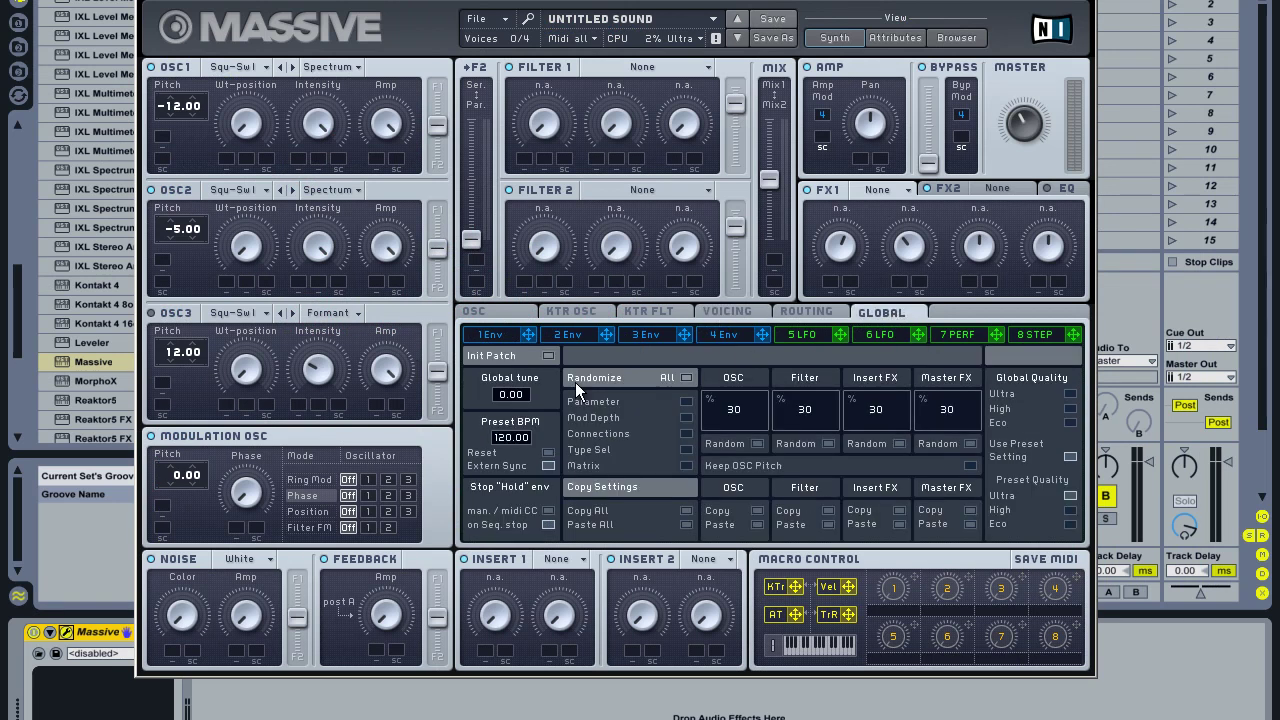
click(548, 356)
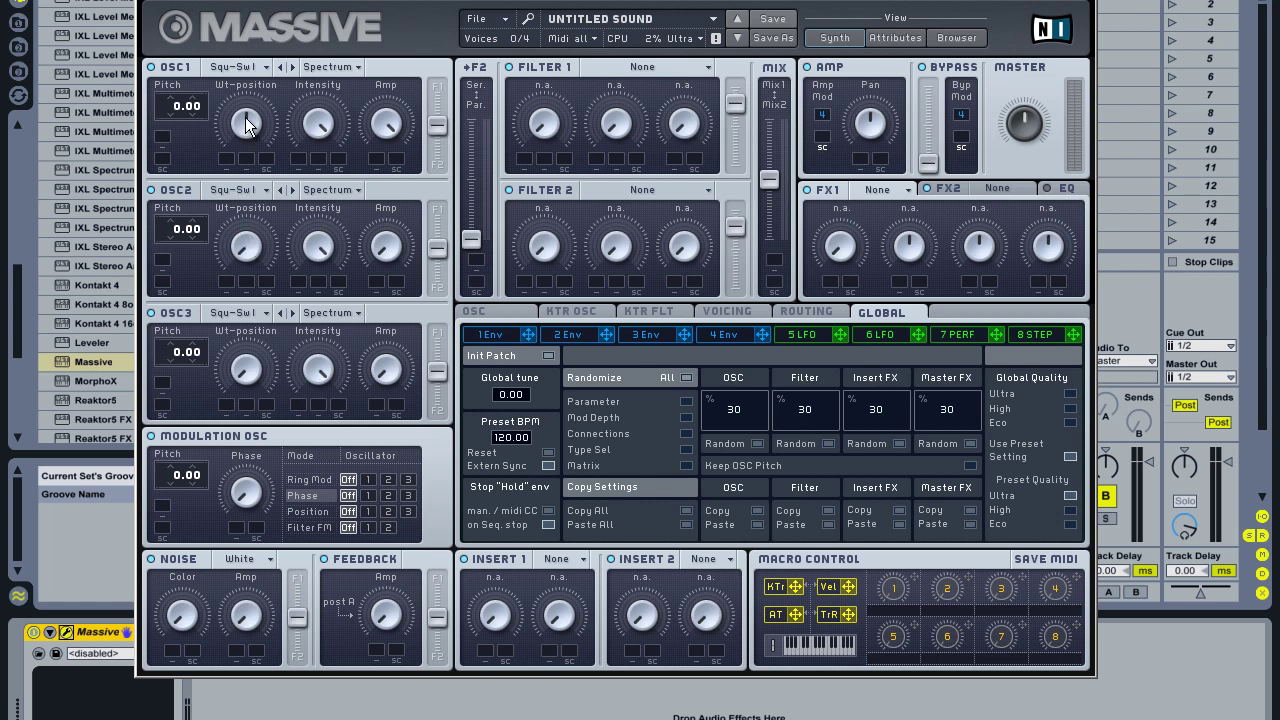
- Try the Square-Saw II wavetable on oscillator 1 and switch back to Square-Saw I
click(252, 70)
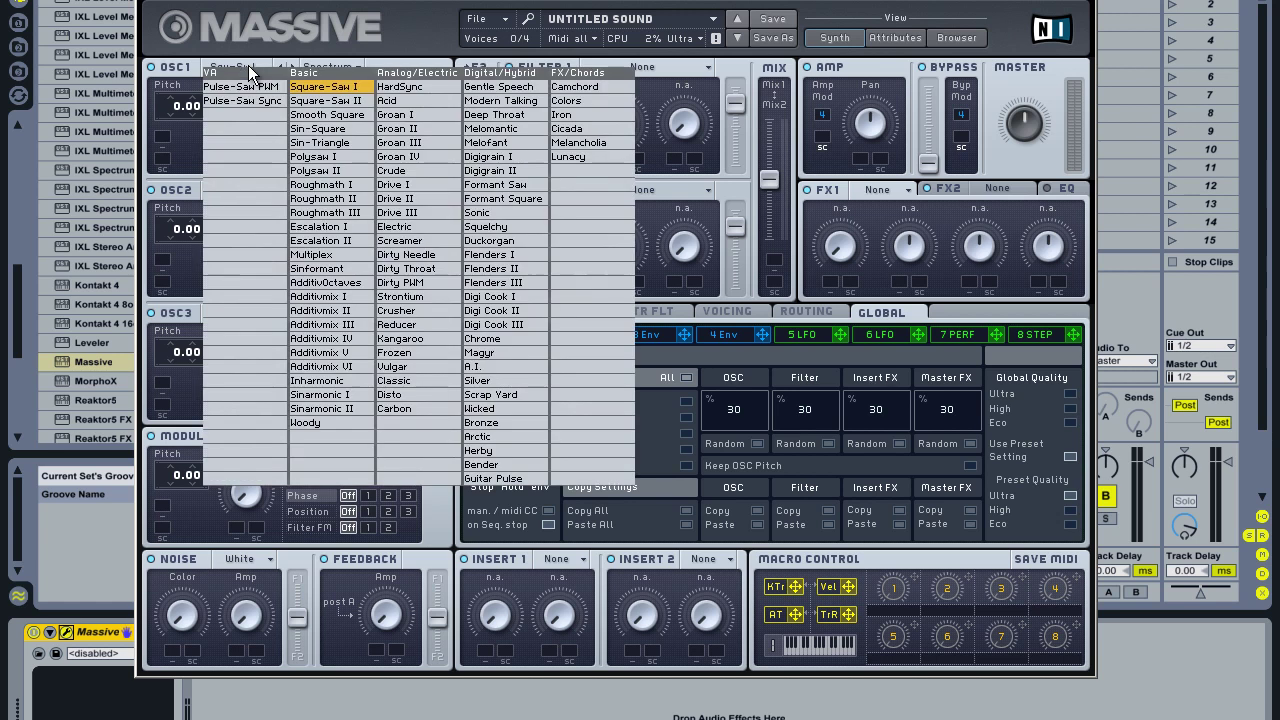
click(322, 104)
click(262, 68)
click(330, 88)
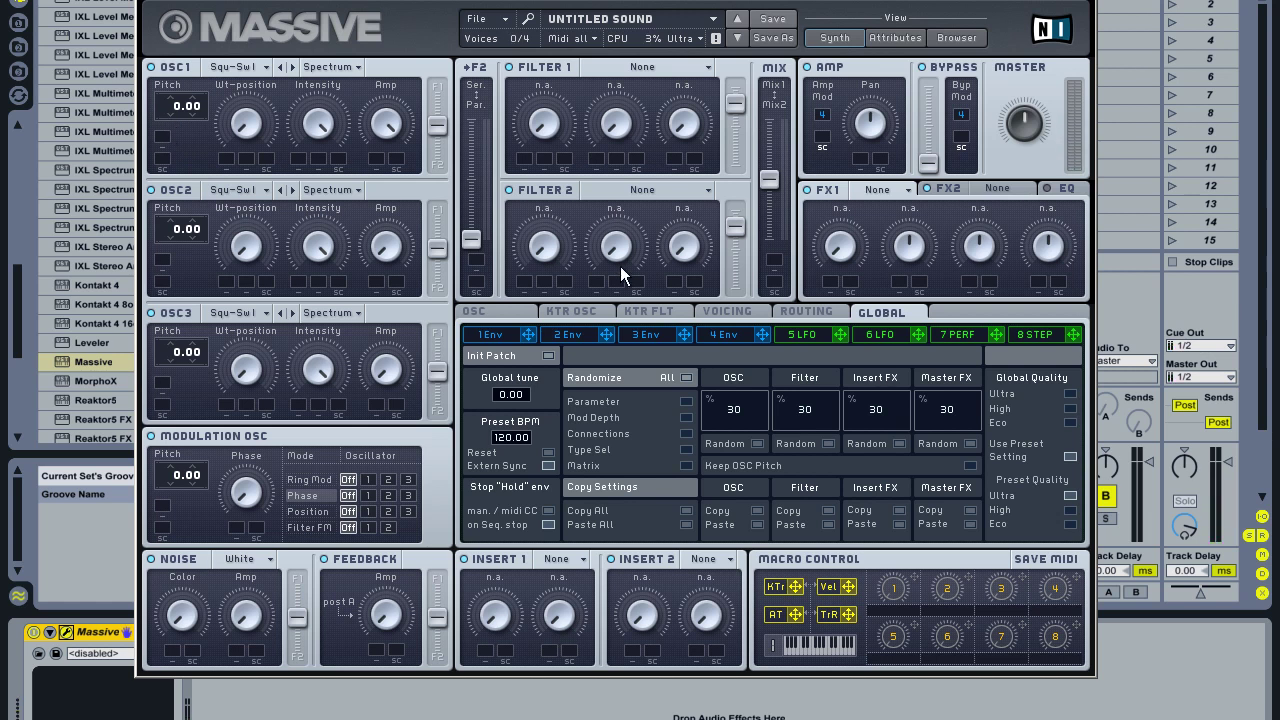
- Raise the decay level of envelope 4 to maximum so the sustain stays at full level
click(717, 337)
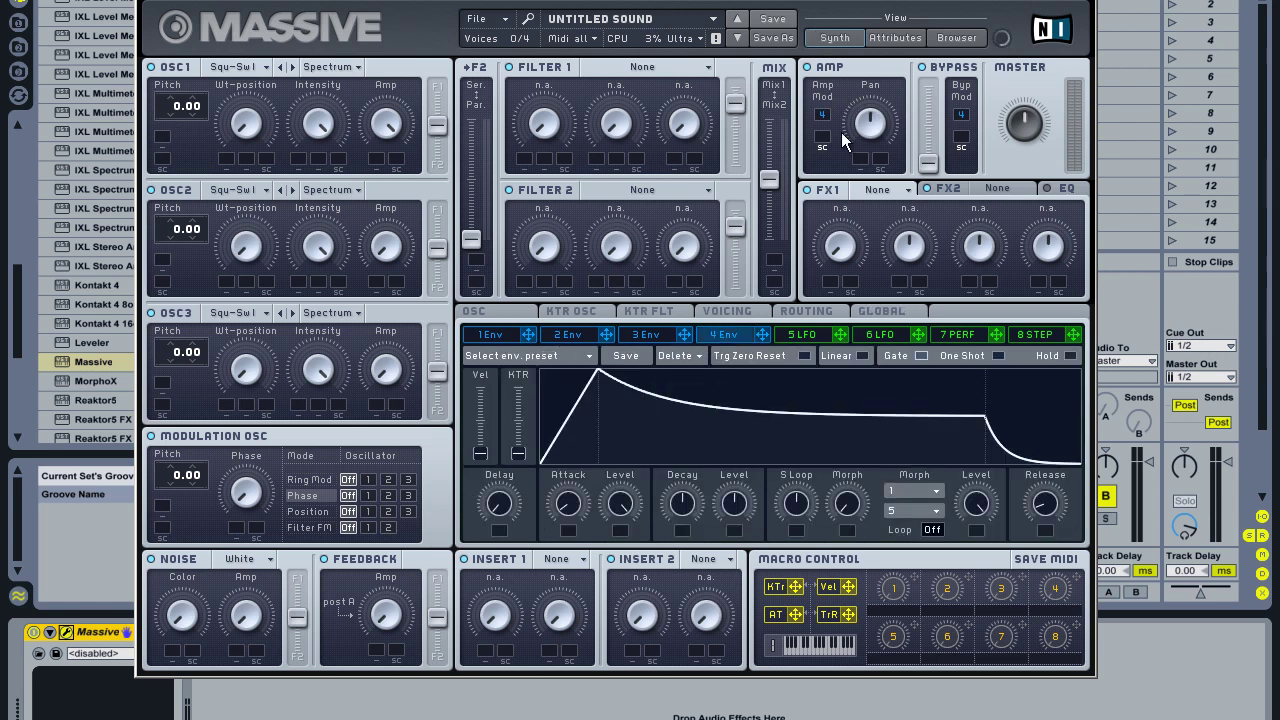
drag(734, 508, 734, 460)
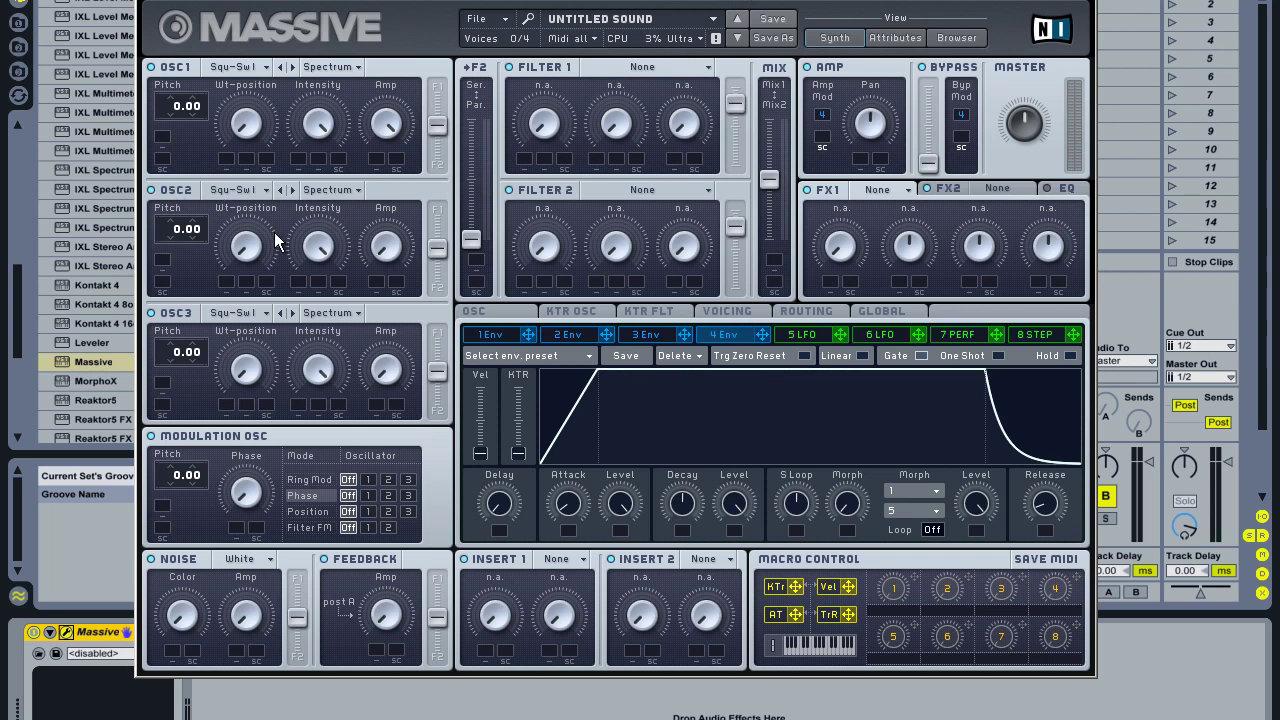
- Set oscillator 1's pitch to -12.00 and oscillator 2's pitch to -5.00
drag(176, 103, 174, 114)
- Set the modulation oscillator's pitch to 12.00 and try its ring modulation on oscillator 2, finally on oscillator 1
click(302, 480)
click(387, 480)
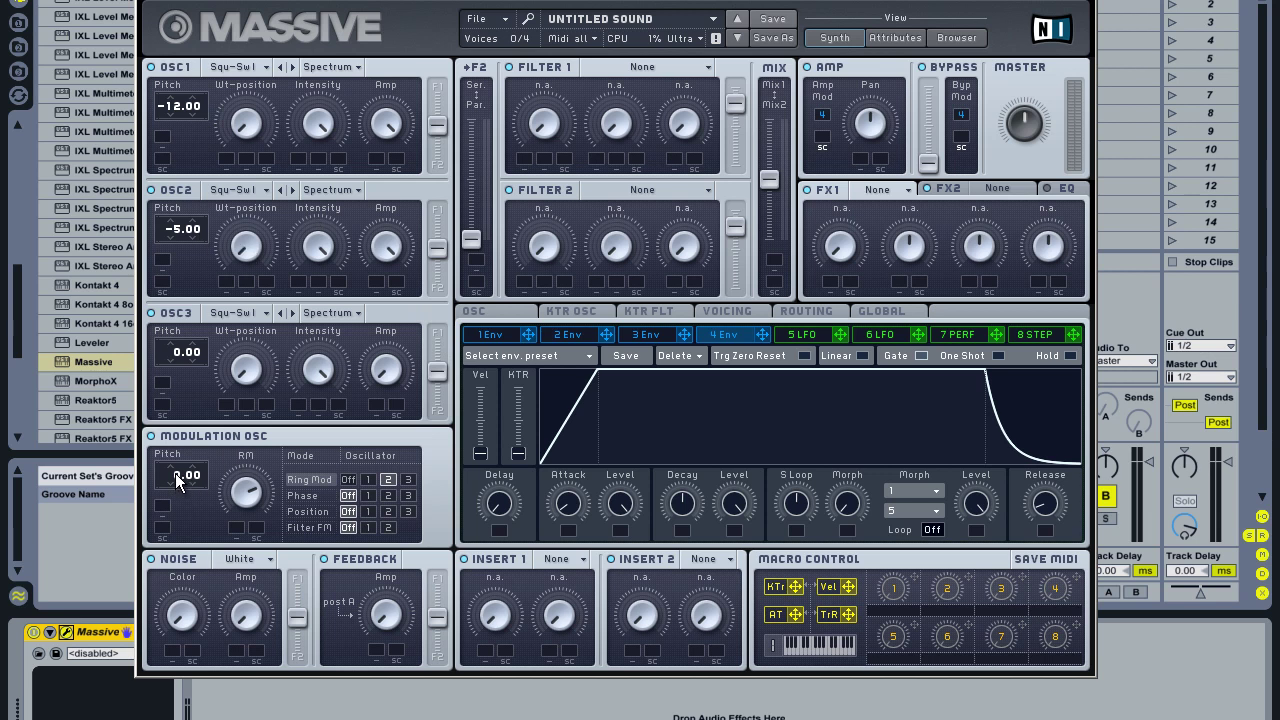
drag(175, 475, 176, 450)
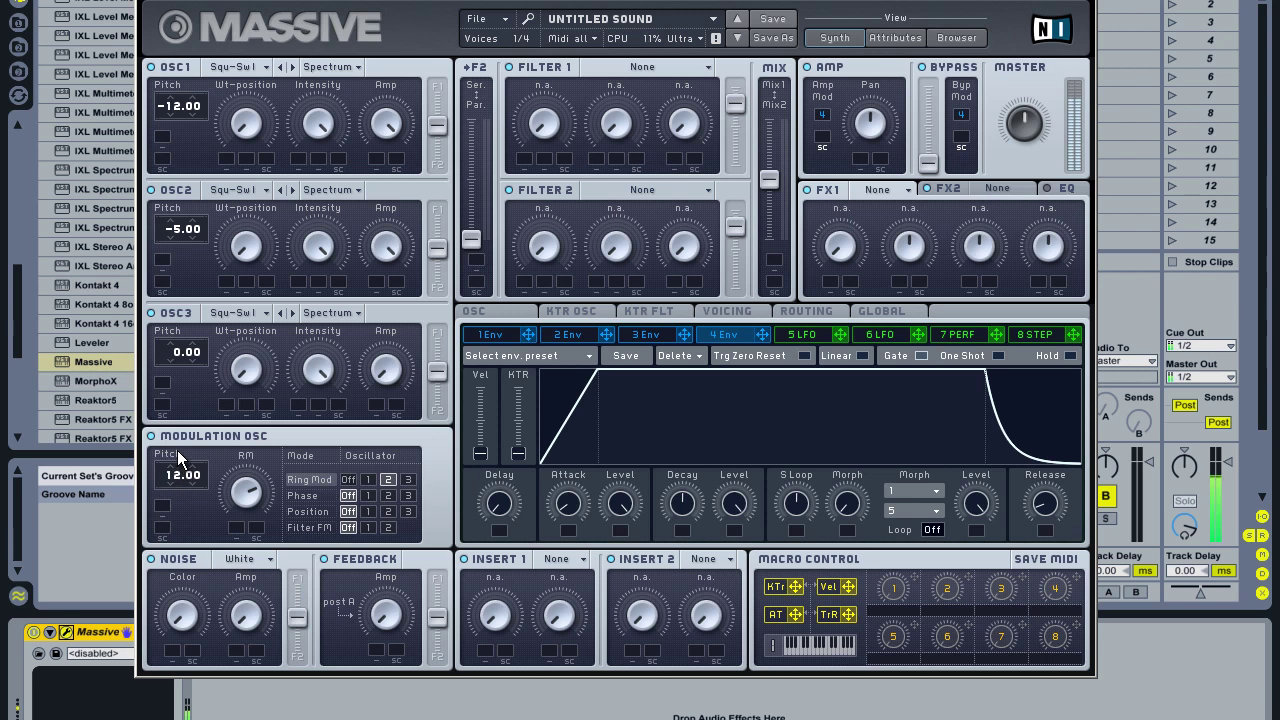
scroll(176, 450, up, 1)
scroll(229, 481, up, 5)
click(369, 478)
drag(174, 479, 220, 557)
- Apply the modulation oscillator's phase modulation to oscillator 2 and lower oscillator 2's amp level
click(305, 495)
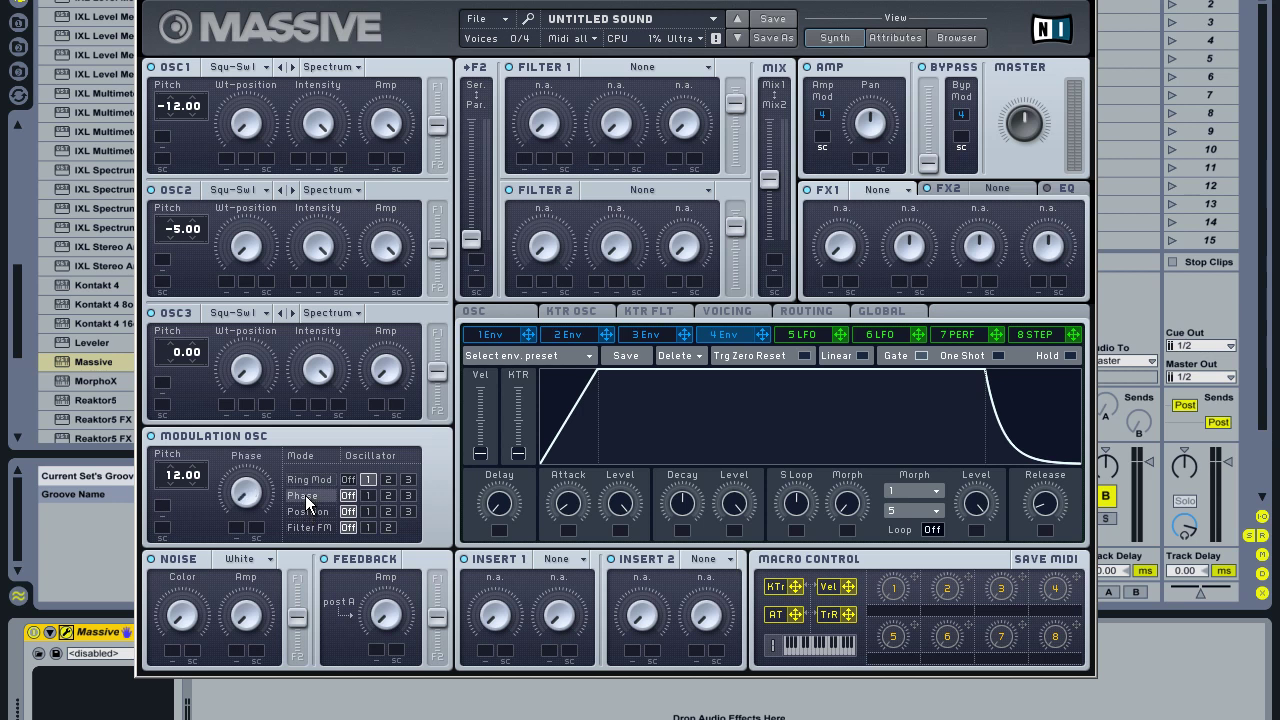
click(389, 495)
drag(388, 250, 366, 305)
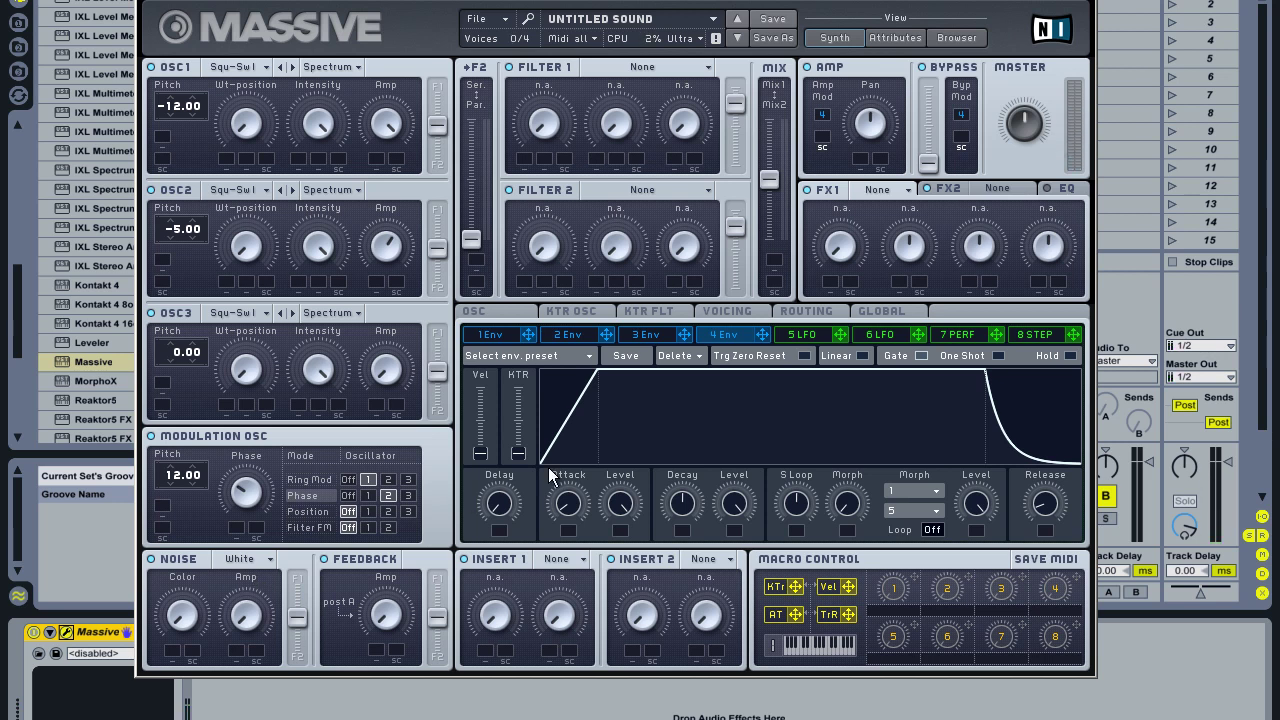
- Assign LFO 5 to the modulation oscillator's phase amount and adjust the modulated phase setting
click(802, 335)
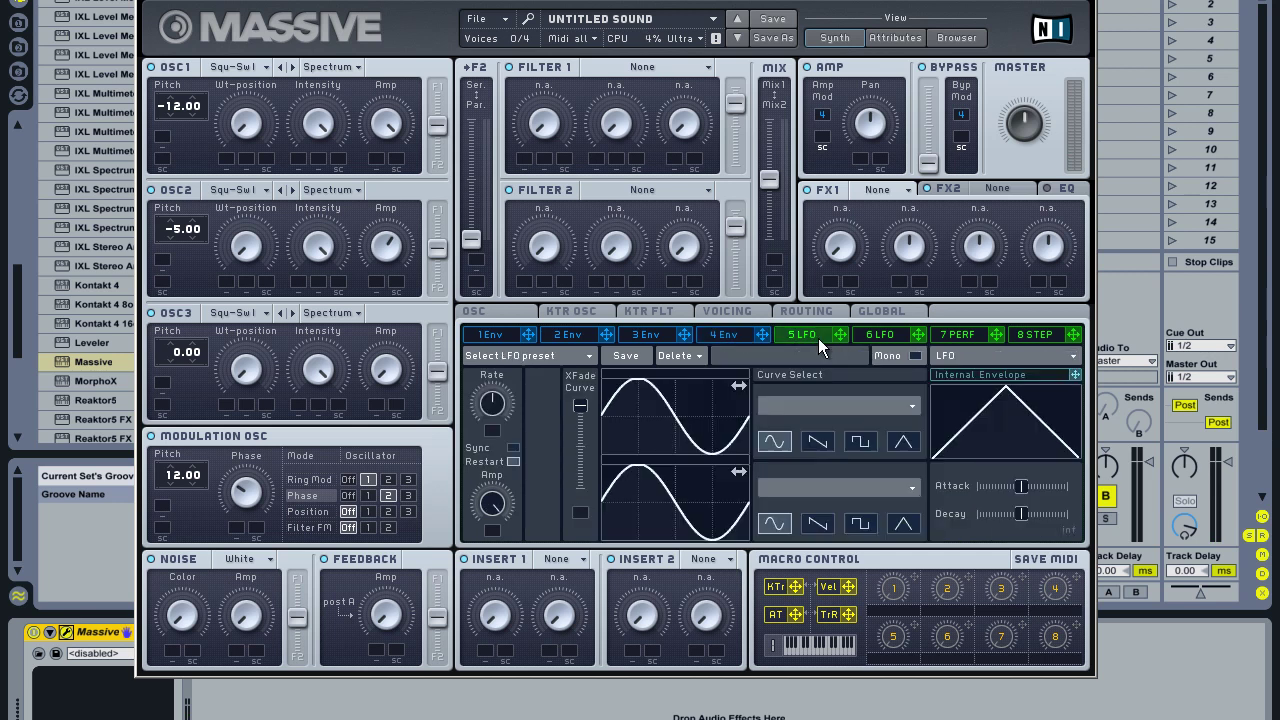
drag(840, 332, 236, 532)
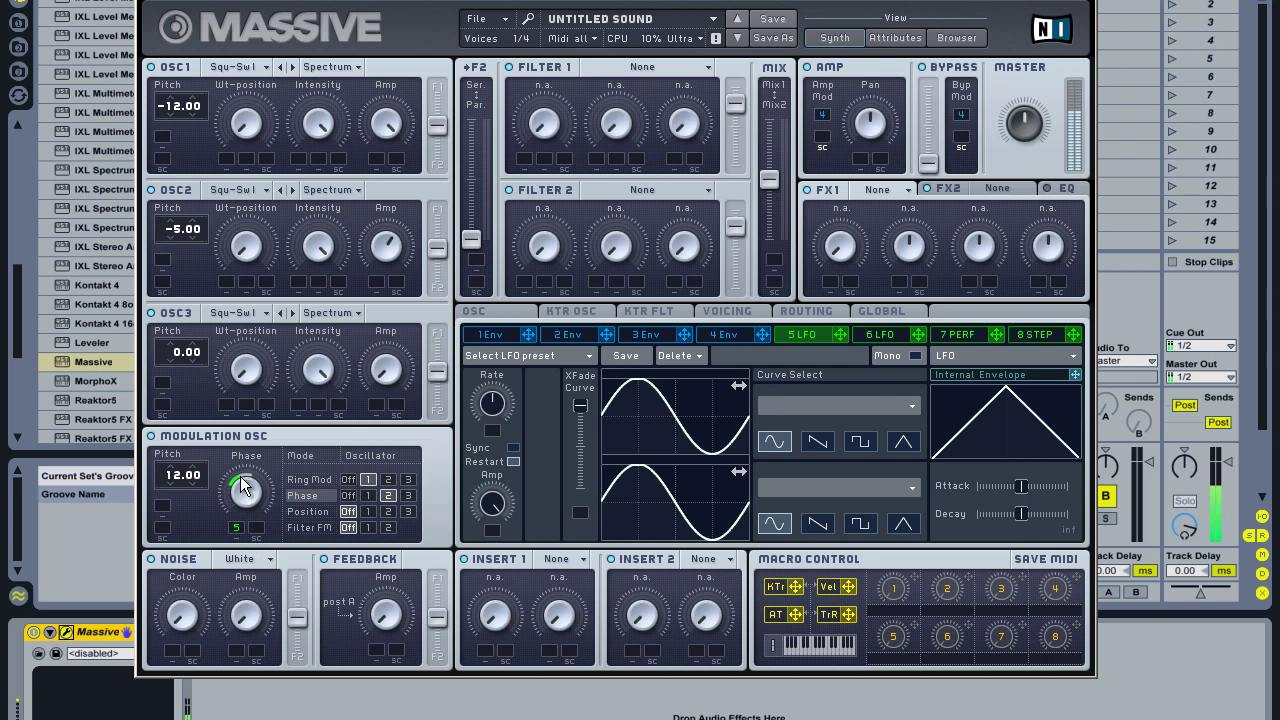
drag(237, 460, 238, 497)
- Try square and sawtooth as LFO 5's upper curve, settle on the triangle, and raise the LFO's rate
click(862, 442)
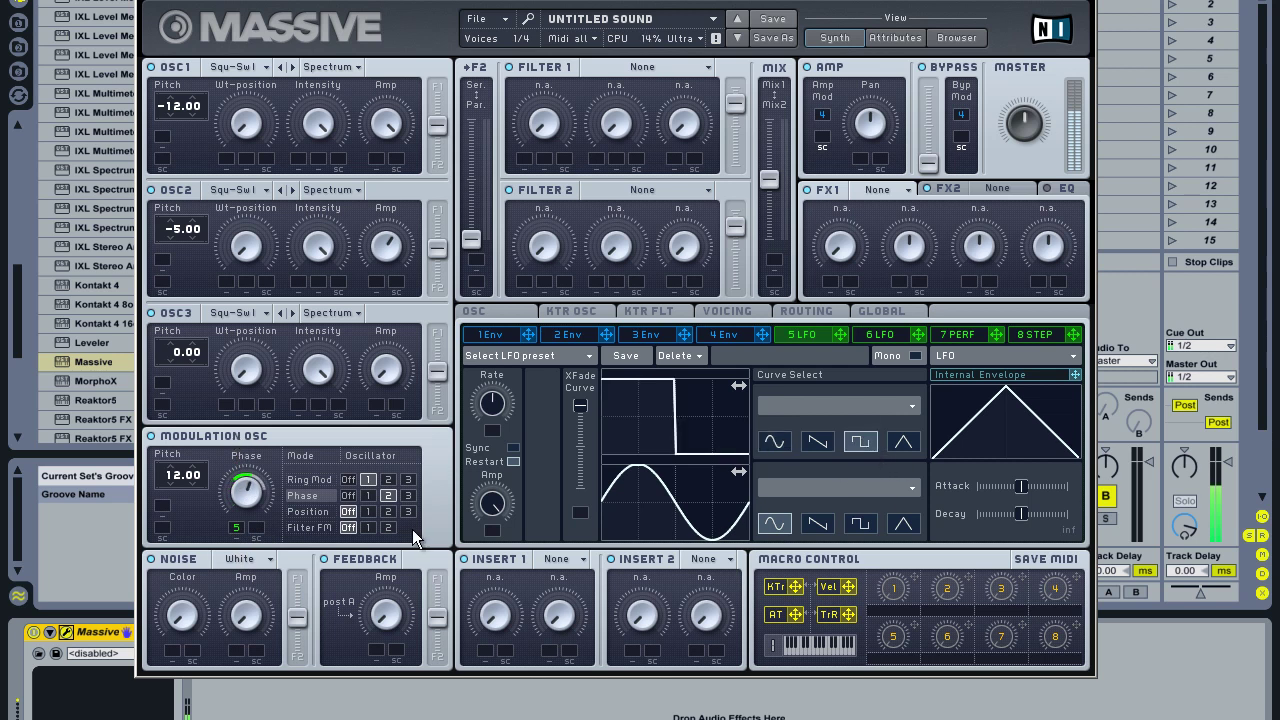
click(818, 442)
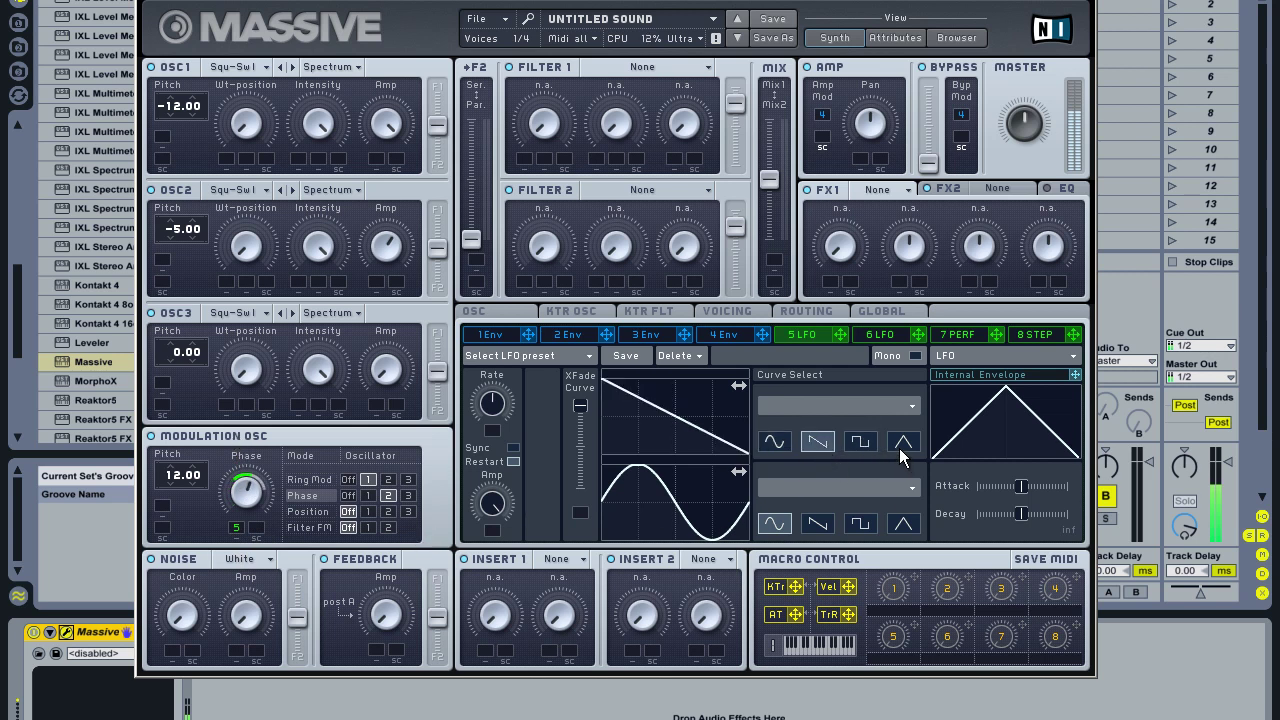
click(900, 446)
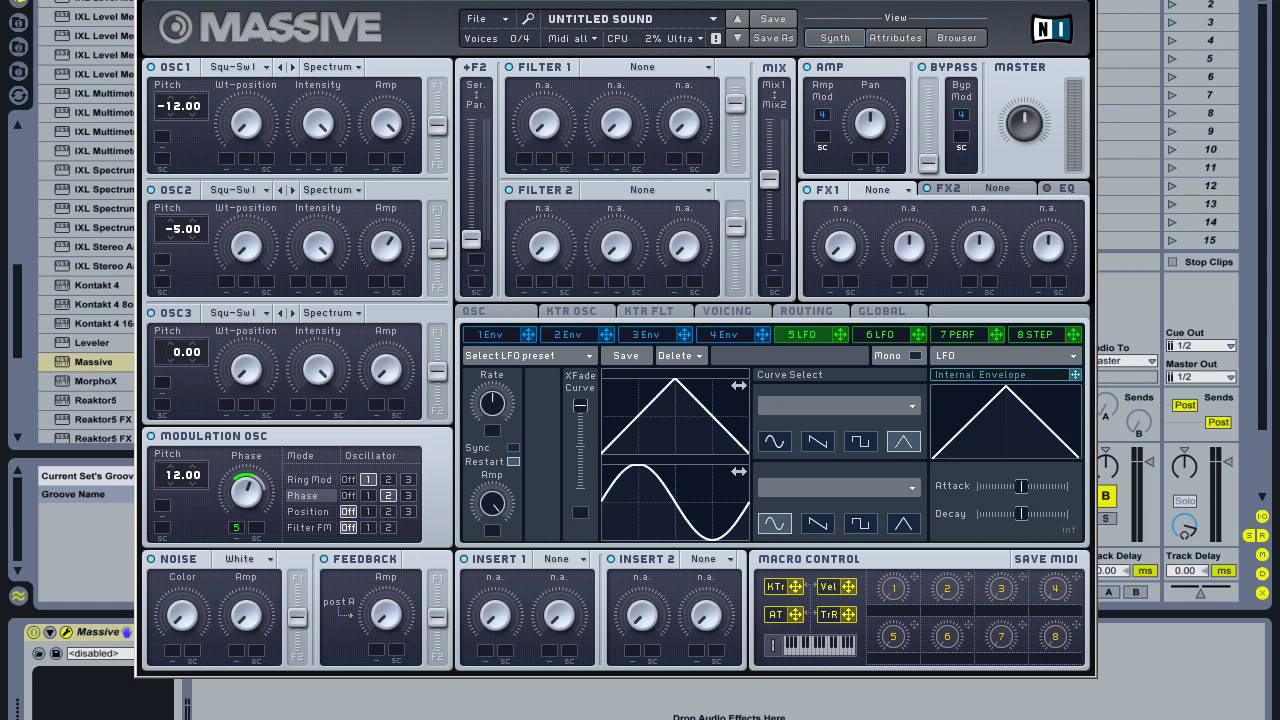
drag(497, 415, 482, 381)
- Turn off phase and ring modulation and remove the LFO 5 assignment from the modulation oscillator's phase amount
click(347, 496)
click(348, 479)
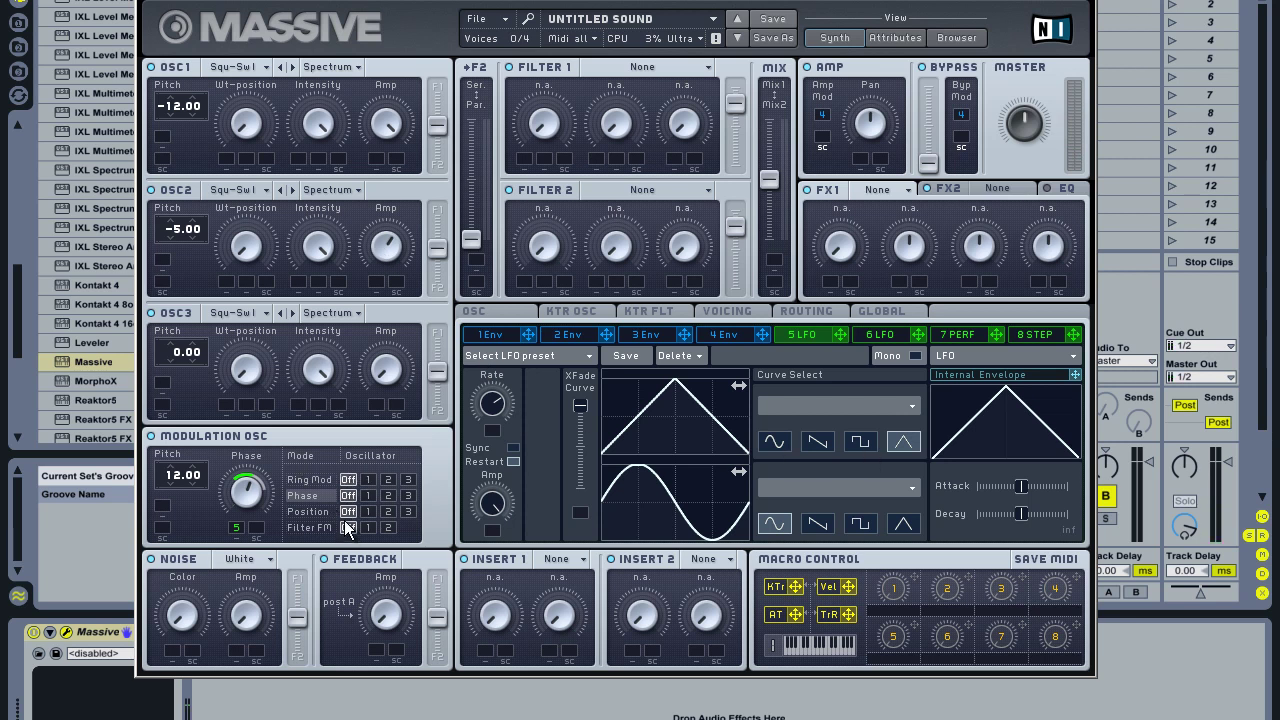
right_click(236, 528)
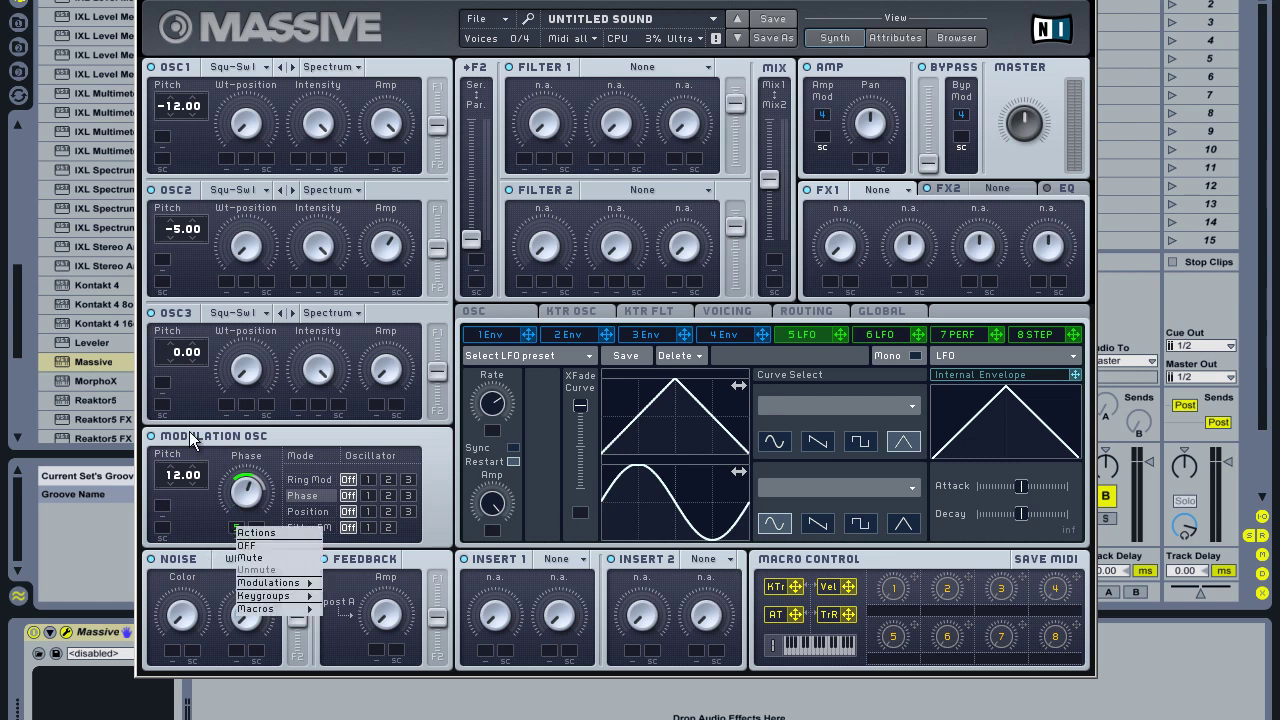
click(267, 545)
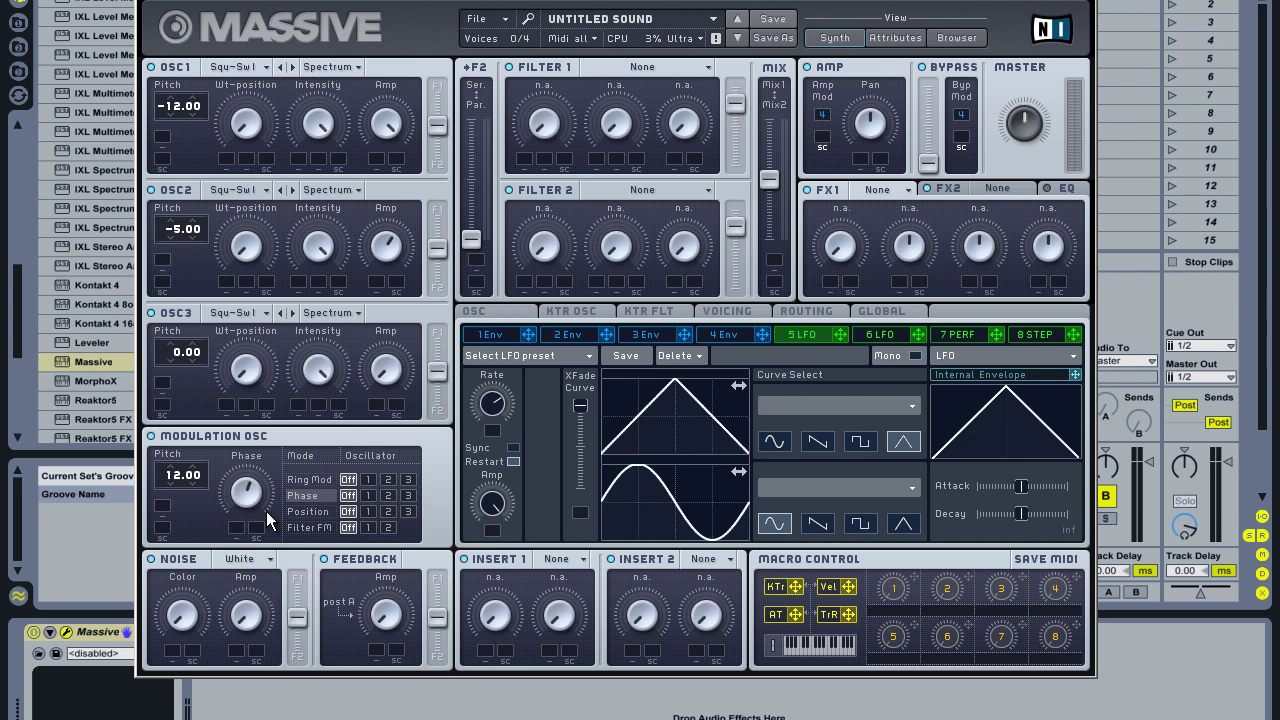
- Set the unisono voices to 4 and enable the pitch cutoff spread, keeping its amount near the minimum
click(728, 312)
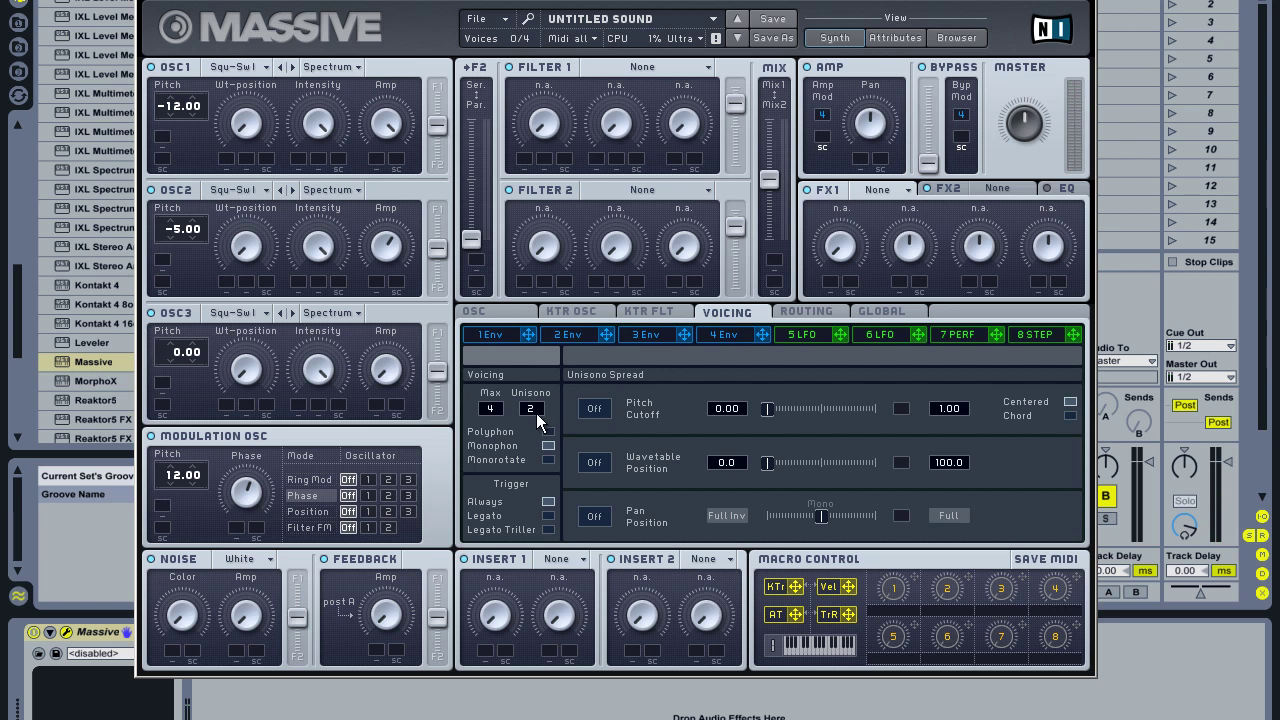
drag(535, 411, 534, 408)
click(594, 412)
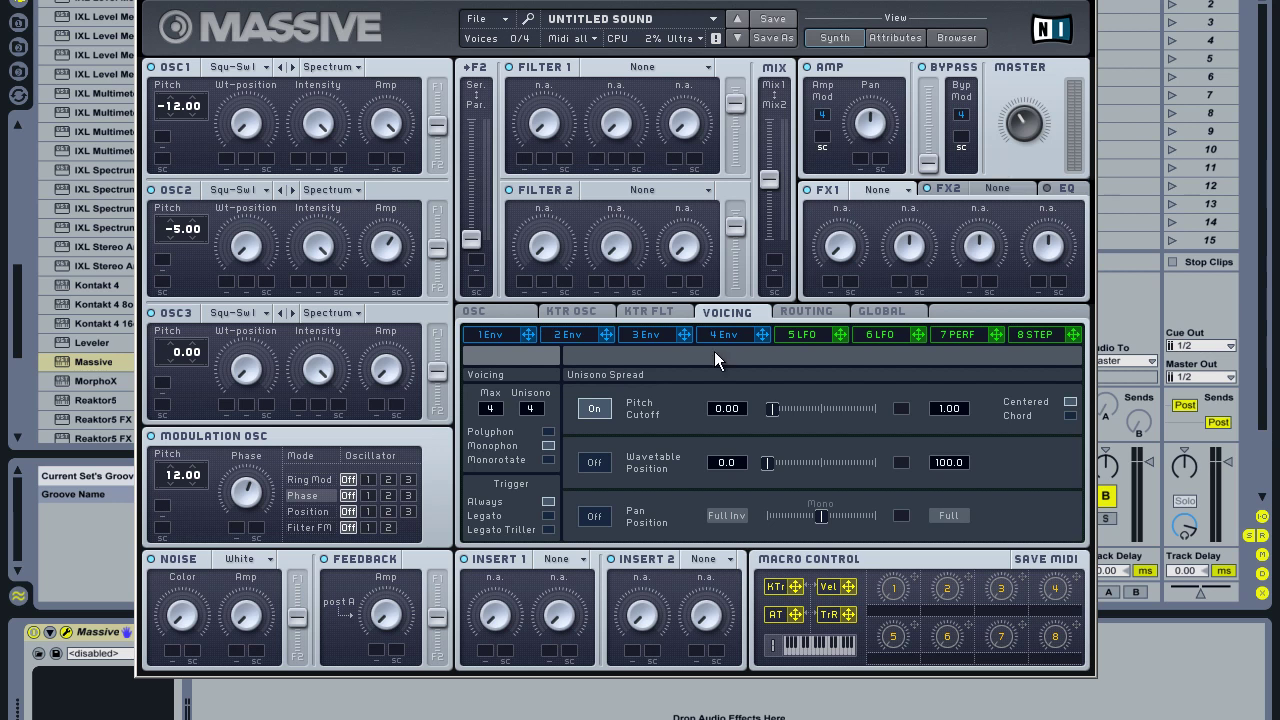
mouse_move(771, 408)
mouse_down()
mouse_move(760, 409)
mouse_move(799, 410)
mouse_move(771, 410)
mouse_up()
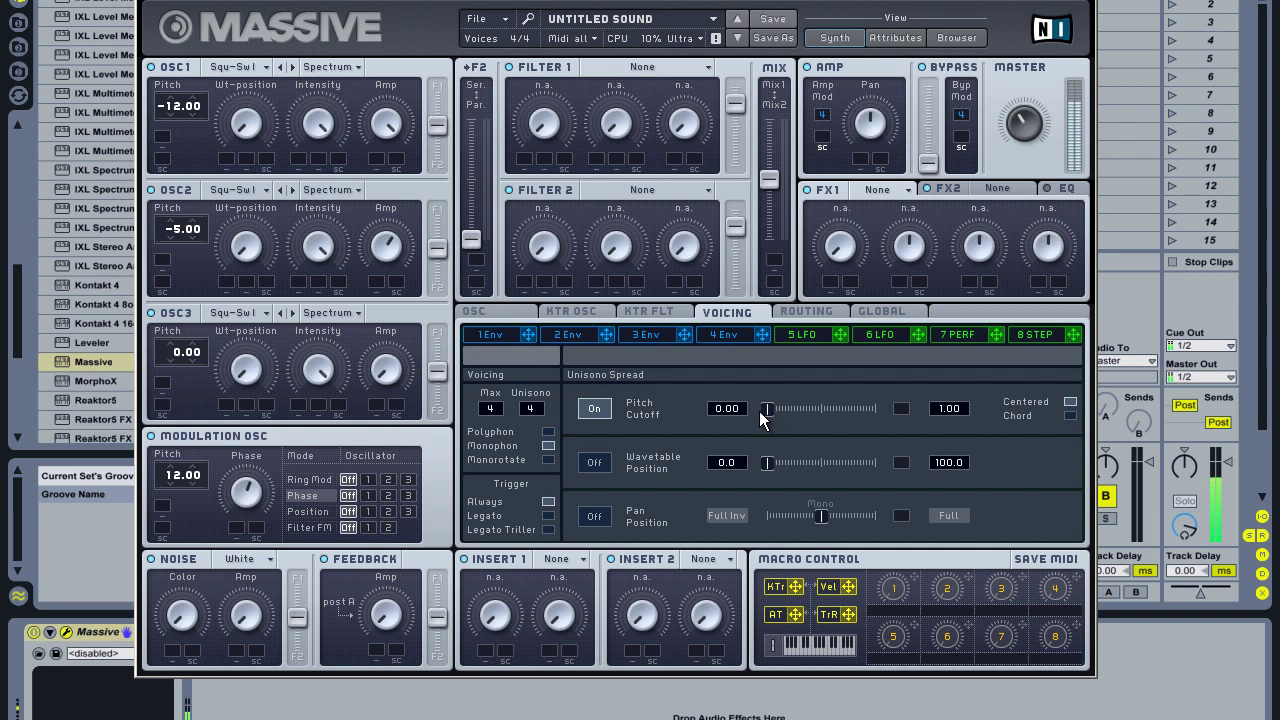